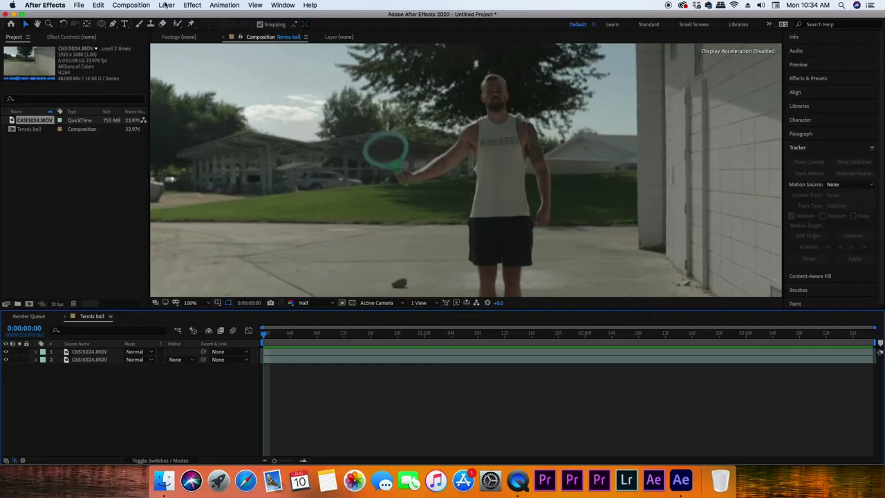
# - Create a new solid layer named Deep Lime Green, coloured A1D42A, filling the Tennis ball composition
pyautogui.click(166, 5)
pyautogui.moveTo(176, 18)
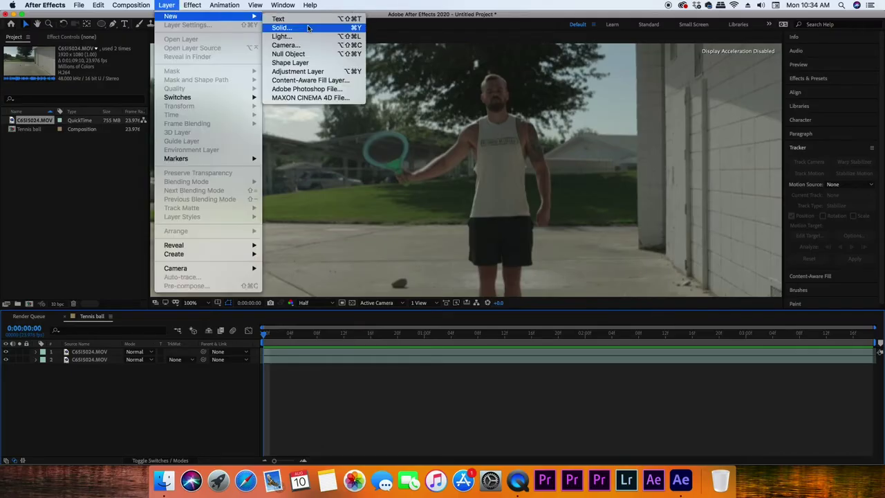
pyautogui.click(287, 33)
pyautogui.click(435, 296)
pyautogui.moveTo(421, 263); pyautogui.dragTo(423, 282)
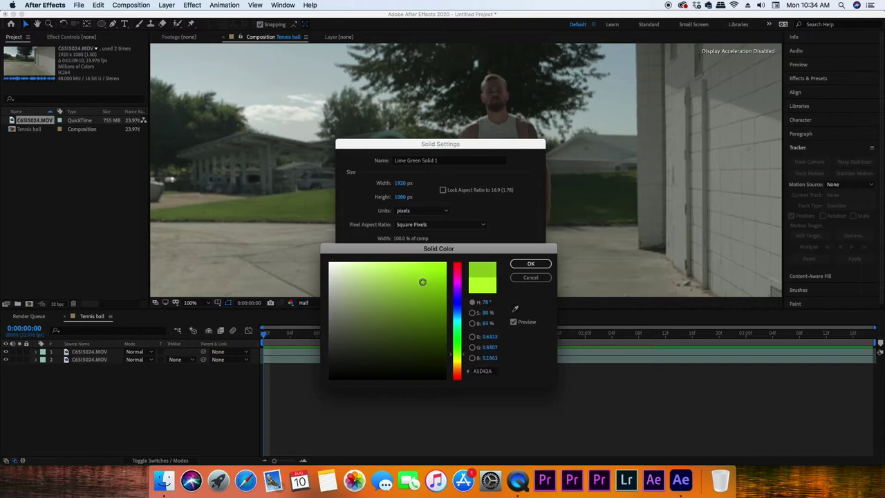
pyautogui.click(530, 264)
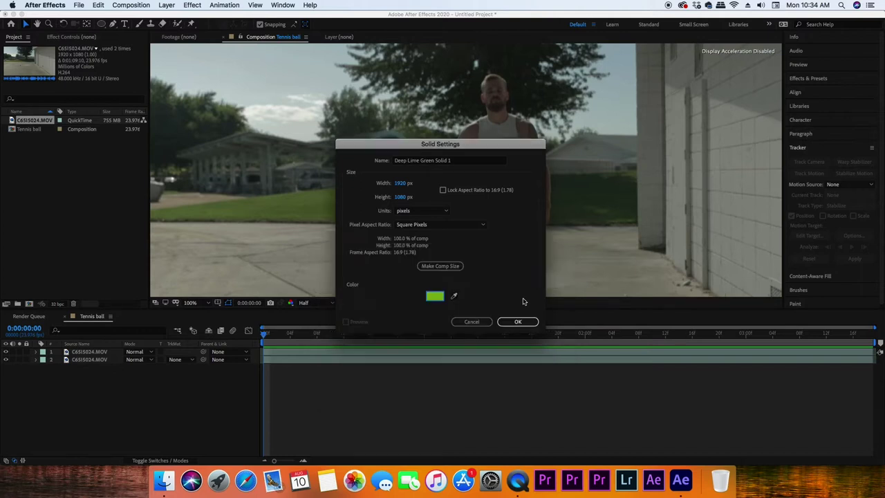
pyautogui.click(517, 322)
pyautogui.click(101, 24)
# - Mask the solid to a small ellipse ball near the racket and move it down to Y 705
pyautogui.moveTo(363, 131); pyautogui.dragTo(413, 170)
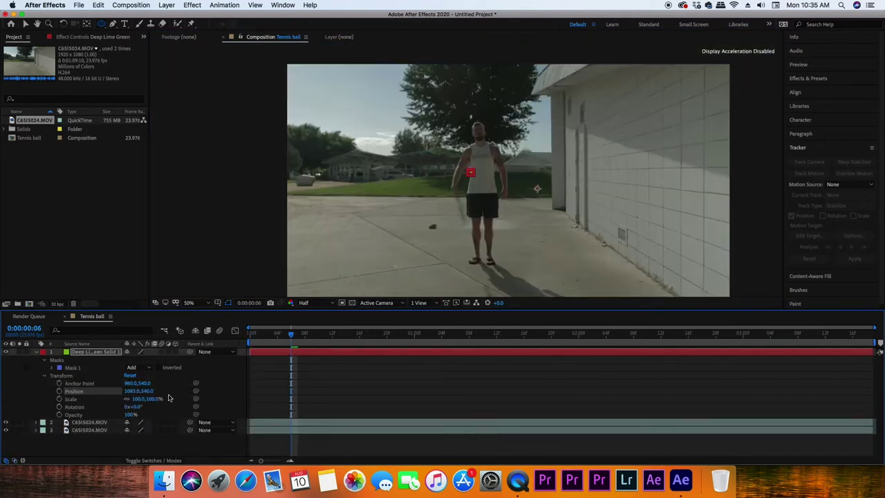
pyautogui.moveTo(147, 391); pyautogui.dragTo(445, 320)
pyautogui.press('.')
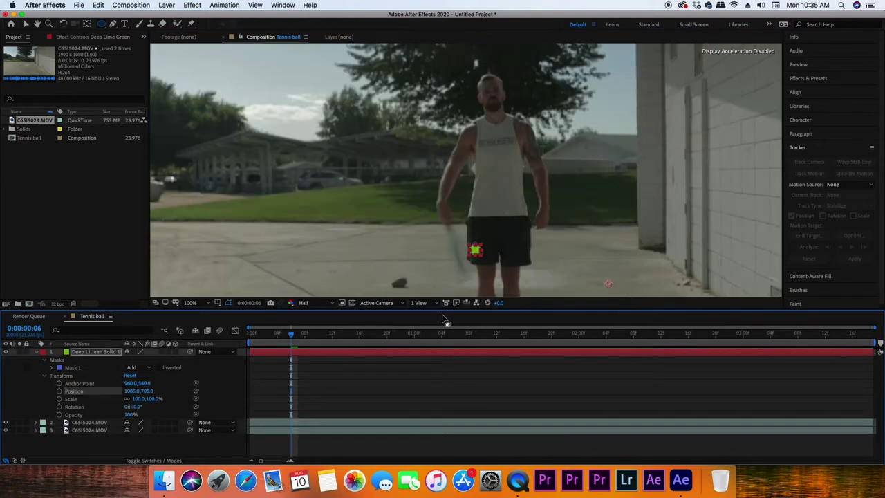
pyautogui.click(260, 385)
pyautogui.click(74, 391)
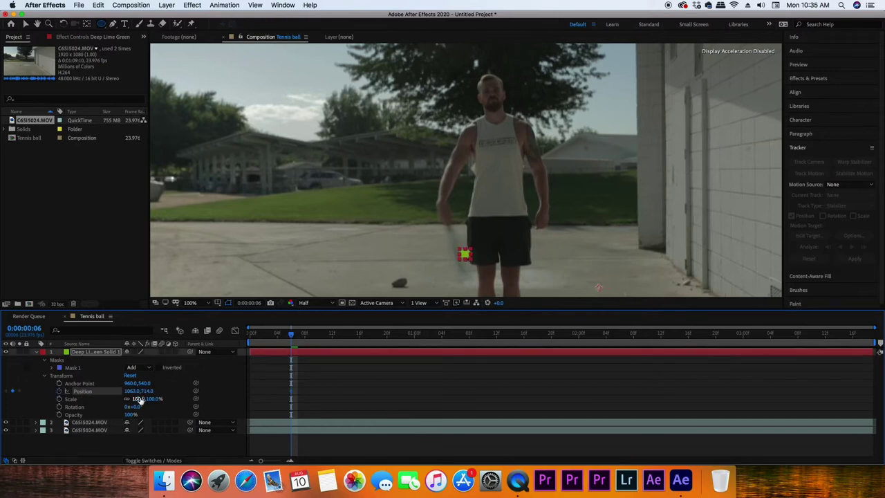
# - Keyframe the ball's Position across frames, including 1556, 975, and preview the animation
pyautogui.press(',')
pyautogui.click(324, 333)
pyautogui.moveTo(135, 392)
pyautogui.mouseDown()
pyautogui.moveTo(150, 391)
pyautogui.moveTo(125, 391)
pyautogui.moveTo(142, 393)
pyautogui.mouseUp()
pyautogui.press('pagedown')
pyautogui.press('pagedown')
pyautogui.press('pagedown')
pyautogui.press('pagedown')
pyautogui.press('pagedown')
pyautogui.press('pagedown')
pyautogui.press('pagedown')
pyautogui.press('pagedown')
pyautogui.press('pagedown')
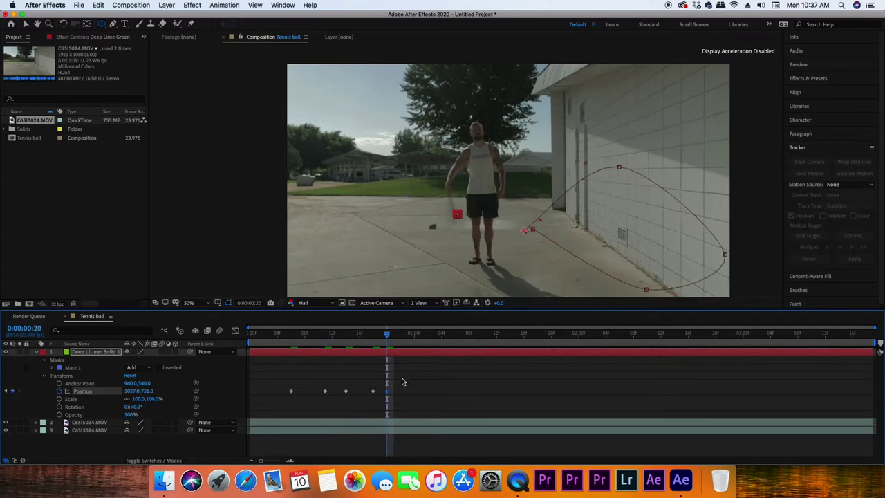
pyautogui.press('space')
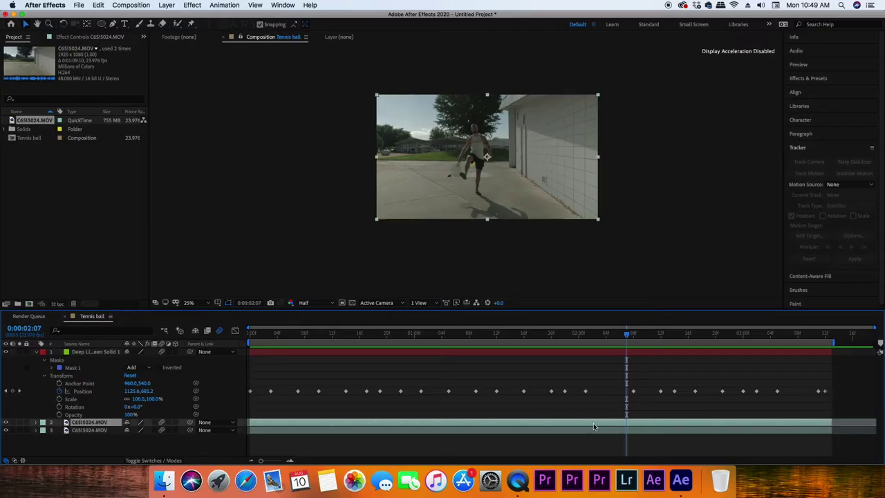
# - On the duplicated footage layer, start a Pen mask outlining the player's raised leg
pyautogui.click(593, 423)
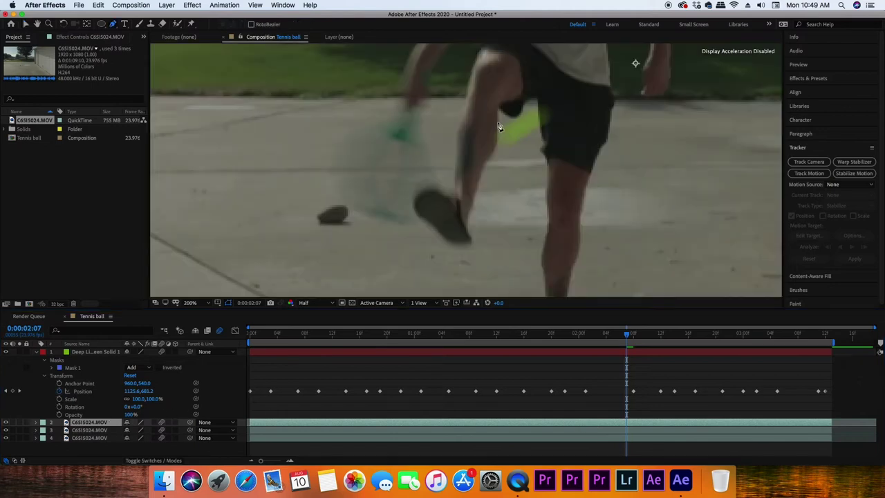
pyautogui.click(485, 163)
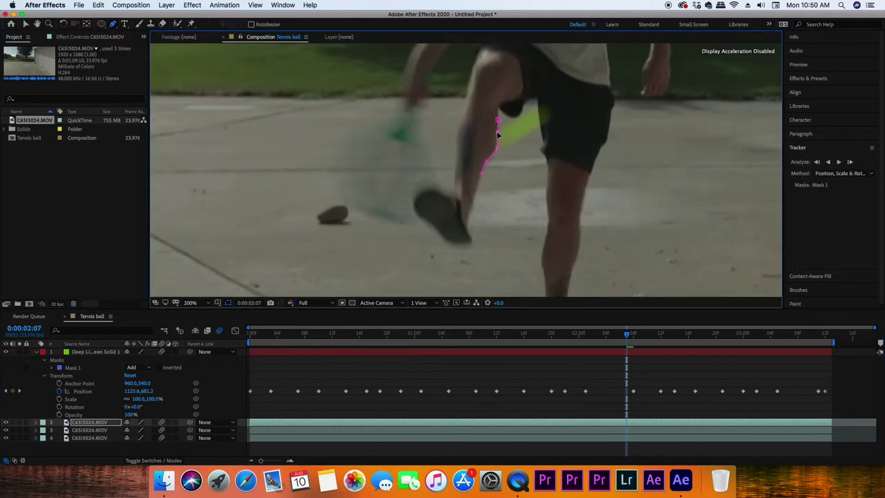
pyautogui.click(476, 187)
pyautogui.click(455, 187)
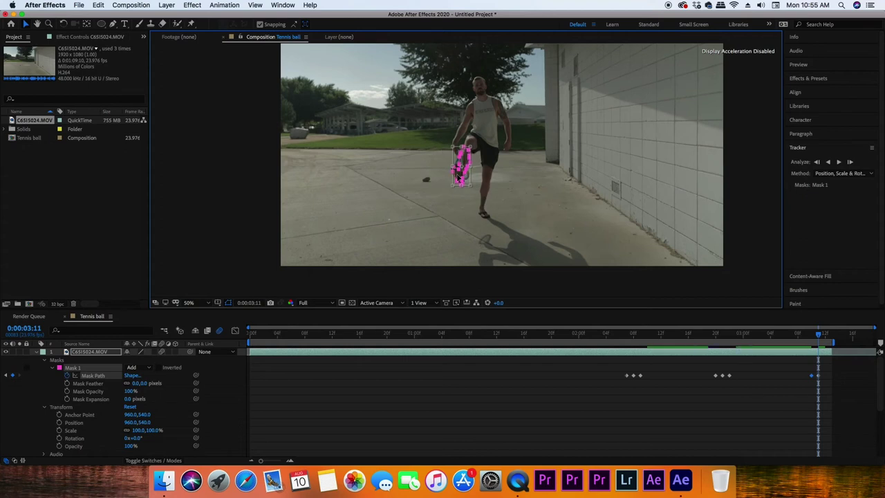
# - Zoom in on the foot, shift the tracked leg mask back over it, and toggle layer 2's switch
pyautogui.scroll(4, 446, 179)
pyautogui.scroll(2, 450, 180)
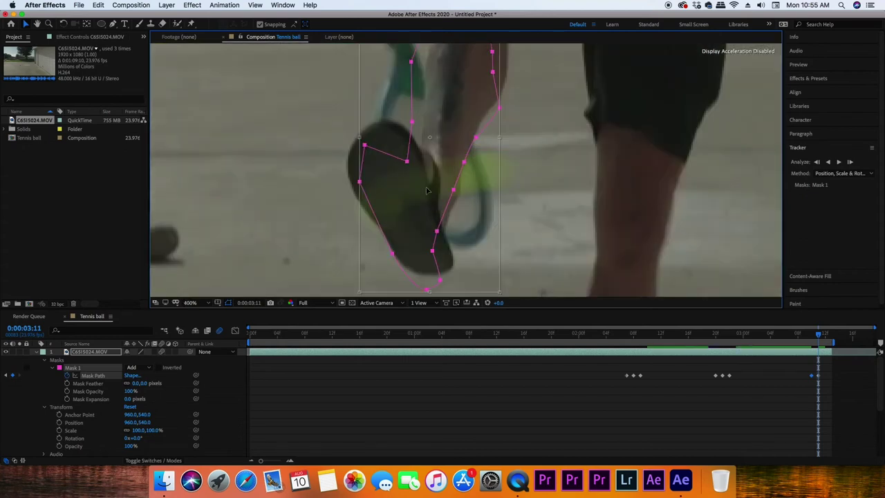
pyautogui.moveTo(426, 190); pyautogui.dragTo(297, 191)
pyautogui.moveTo(406, 196); pyautogui.dragTo(411, 176)
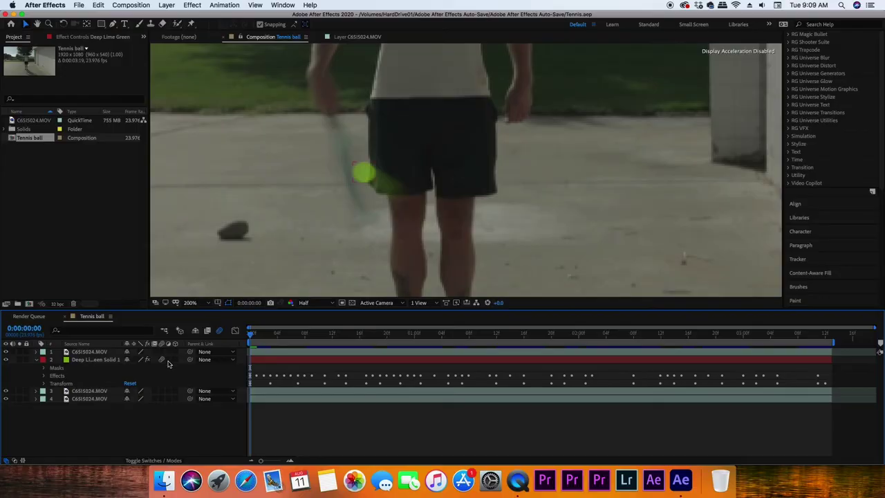
pyautogui.click(162, 359)
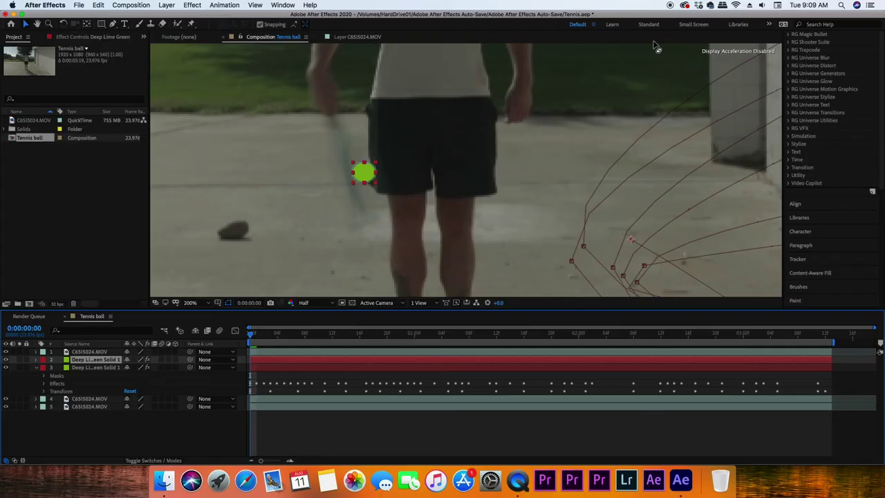
pyautogui.click(829, 89)
# - Apply a Fill effect to the first ball solid with the yellow-green colour C0FD69
pyautogui.write('fill')
pyautogui.doubleClick(820, 148)
pyautogui.click(86, 271)
pyautogui.click(457, 354)
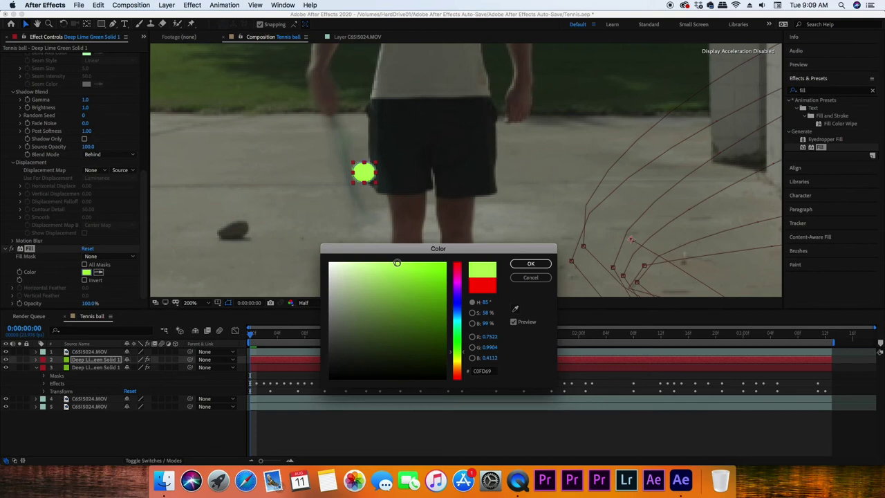
pyautogui.click(533, 264)
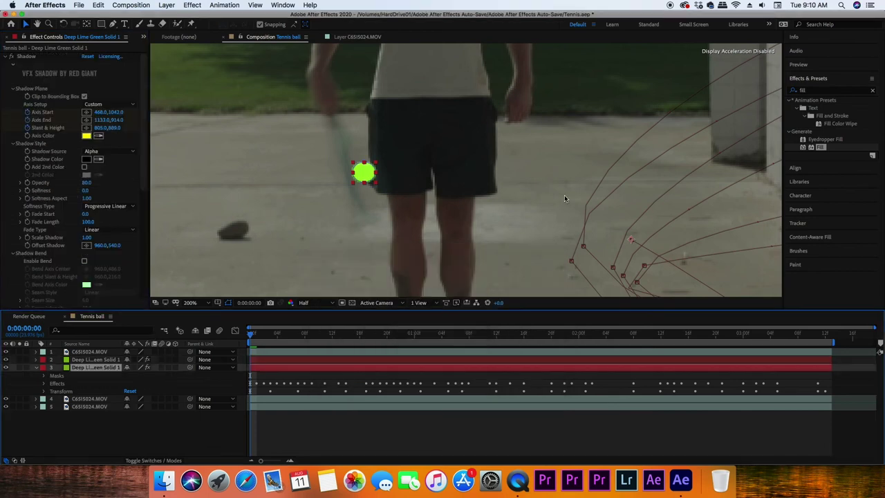
# - Fill the second ball solid with darker green 7AA800 and turn on the ball's motion blur
pyautogui.click(304, 367)
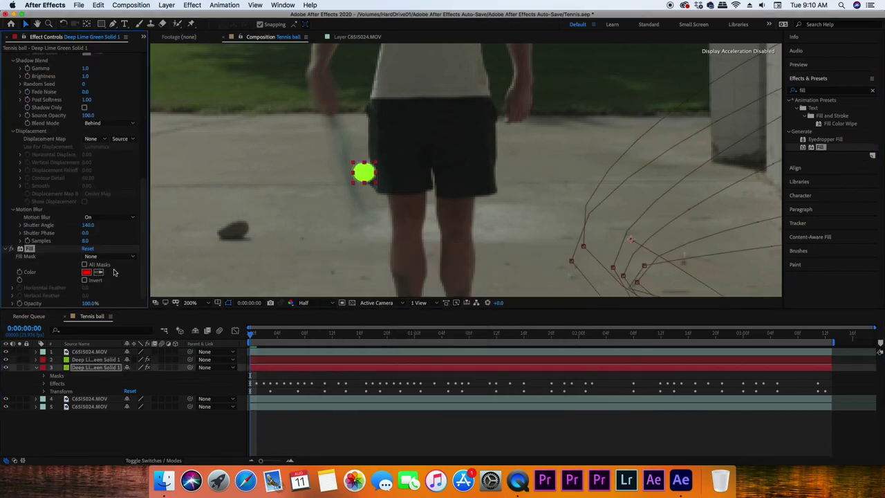
pyautogui.click(88, 272)
pyautogui.click(463, 353)
pyautogui.click(445, 302)
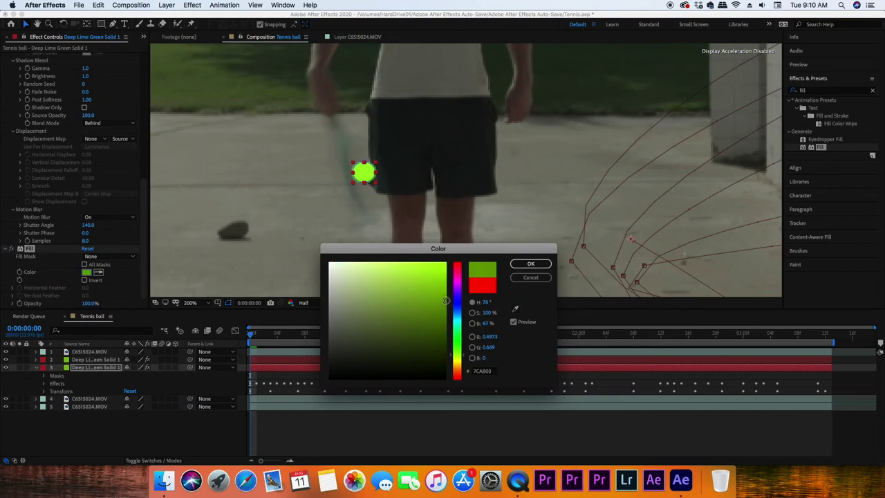
pyautogui.click(530, 263)
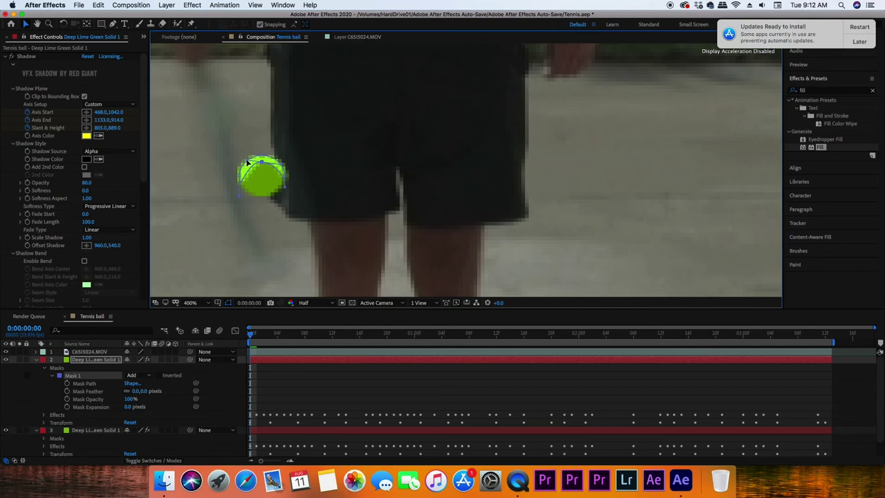
pyautogui.scroll(-6, 240, 161)
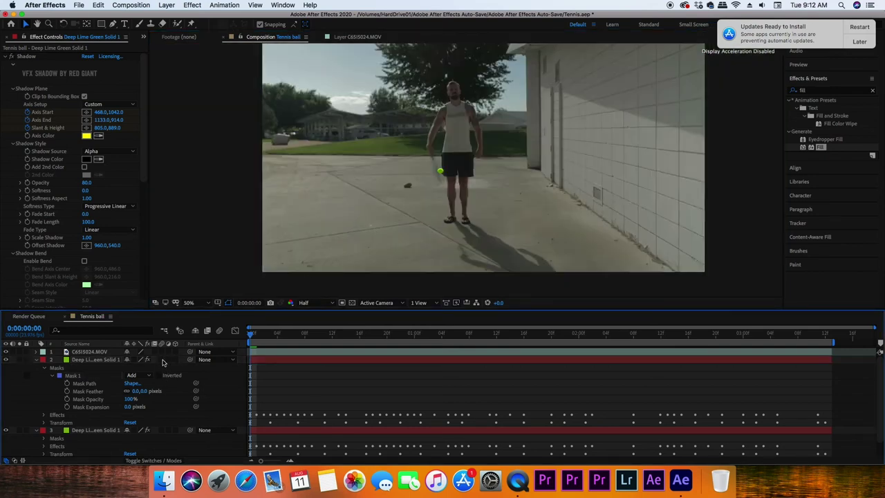
pyautogui.click(163, 361)
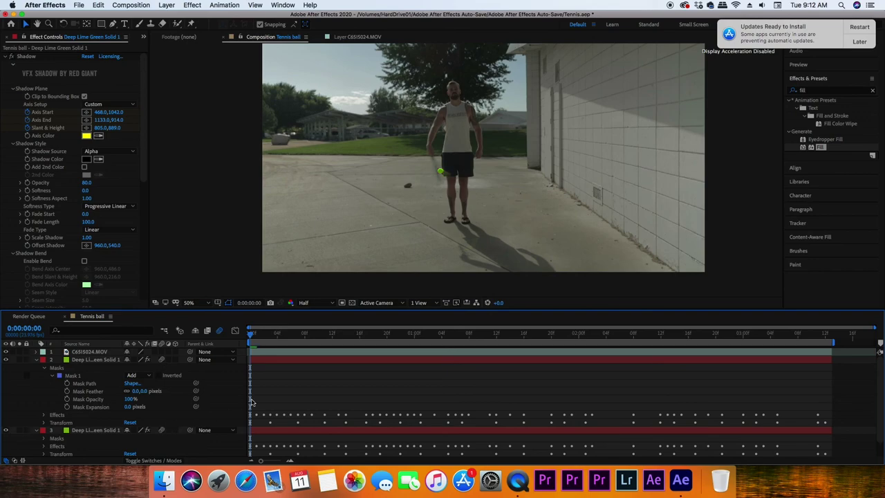